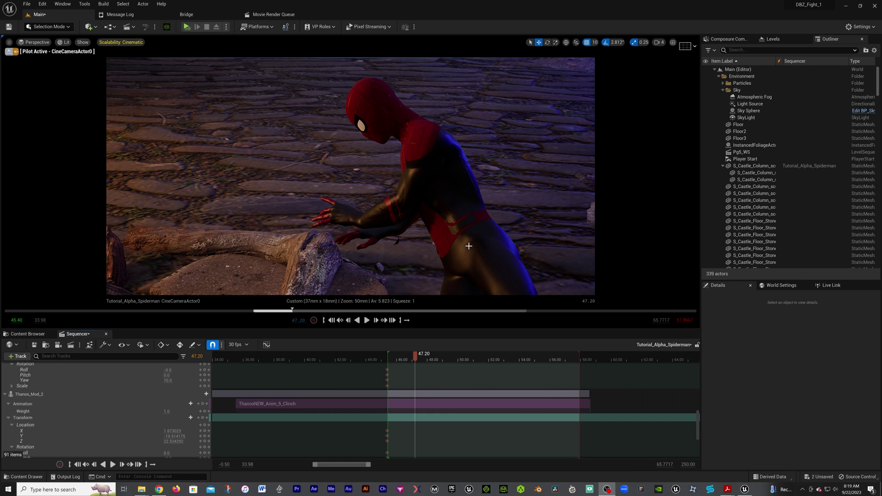
Step: Scrub the Sequencer playhead to about 46.73 so Spider-Man is shown crouched beside the log
mouse_move(414, 357)
mouse_down()
mouse_move(497, 356)
mouse_move(409, 356)
mouse_up()
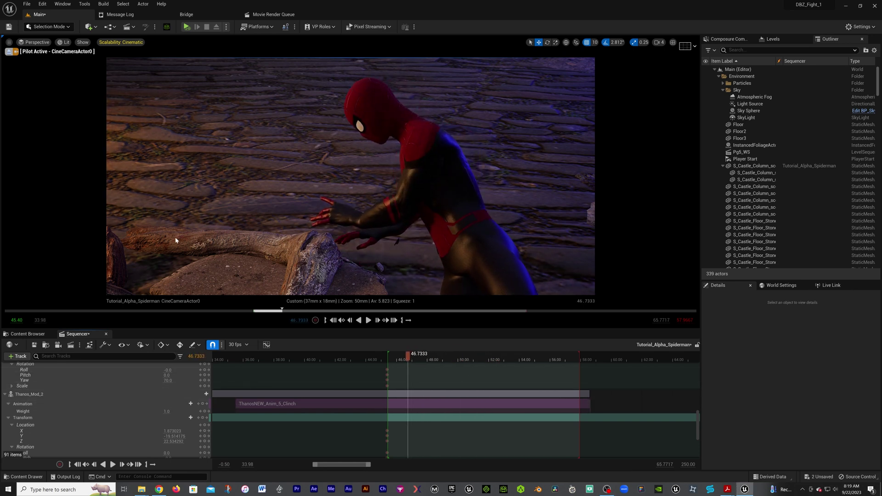
click(43, 4)
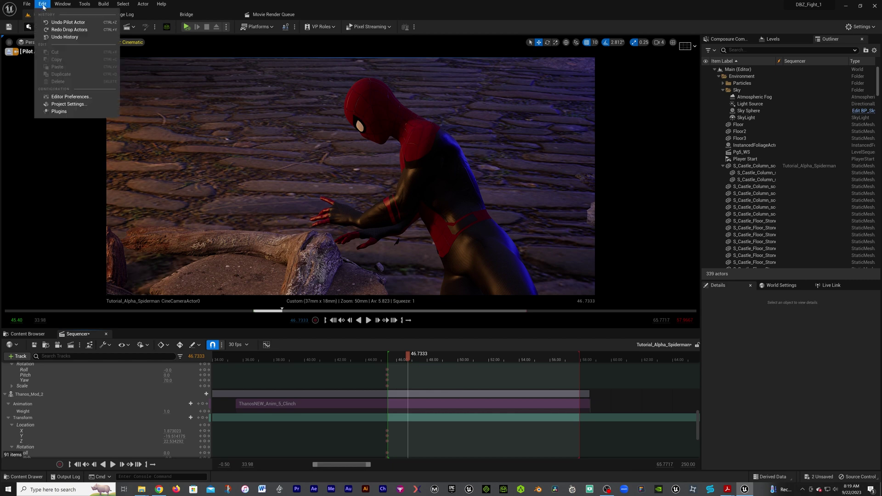
click(64, 104)
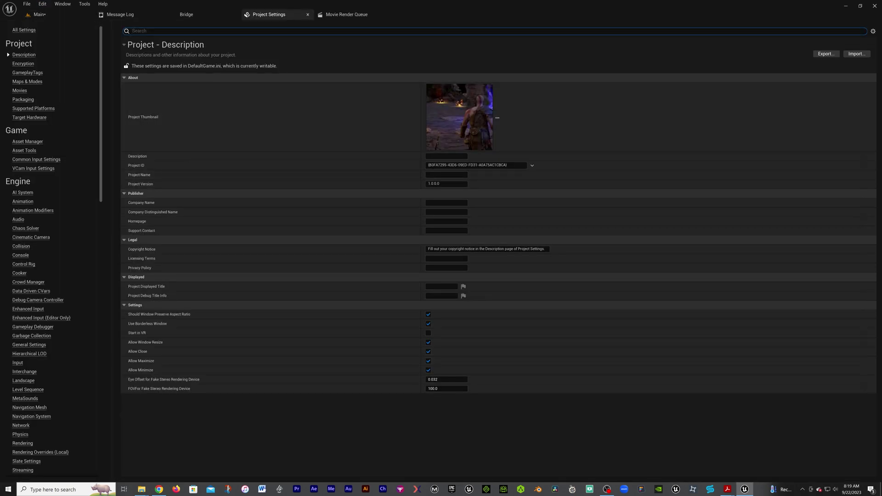
text(a)
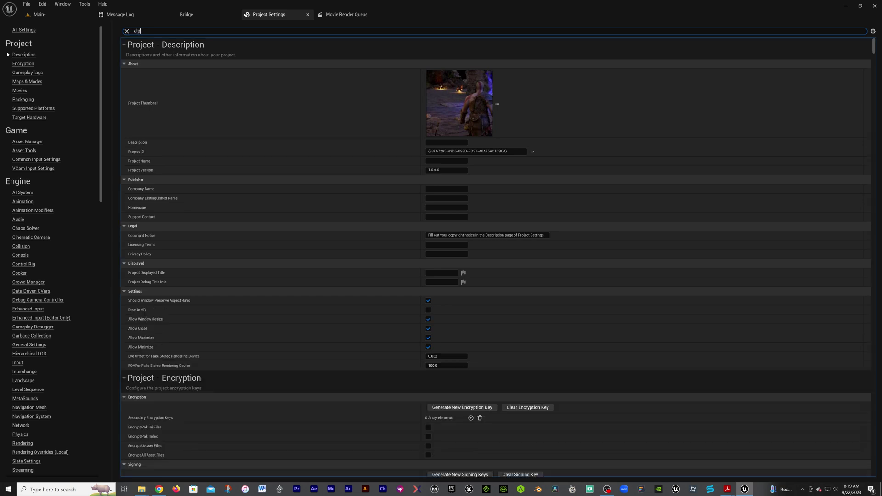
text(lp)
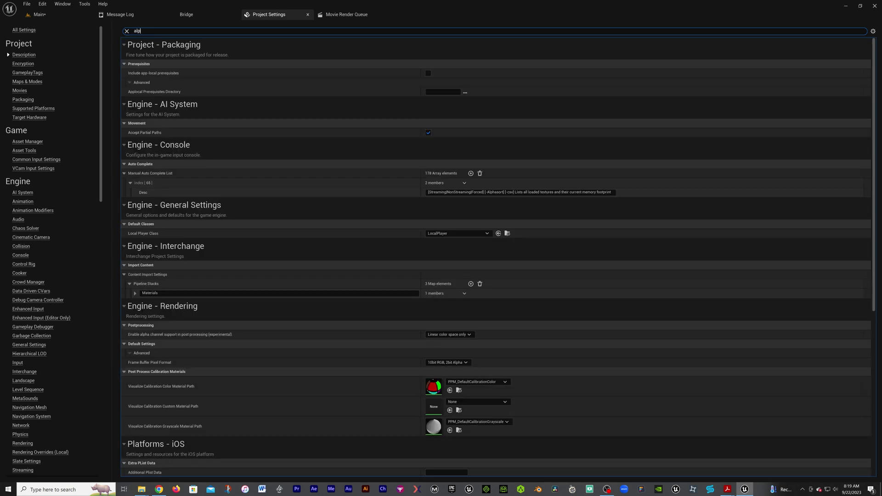
text(ha)
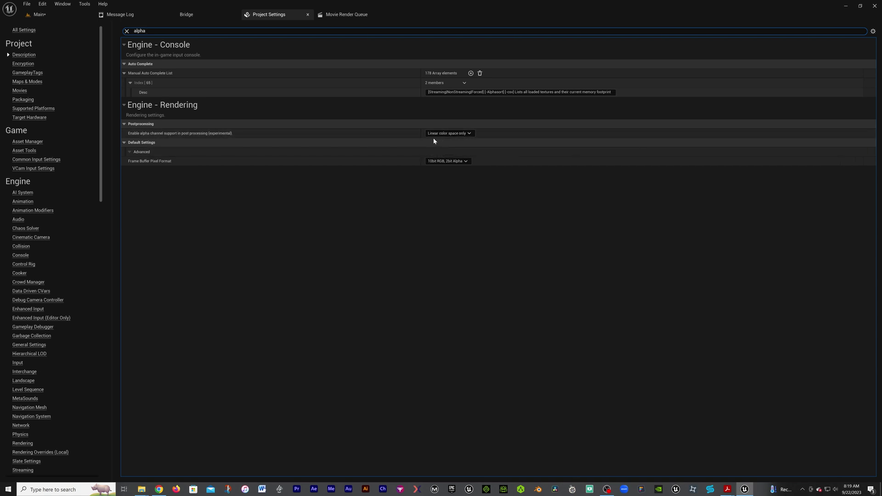
click(126, 32)
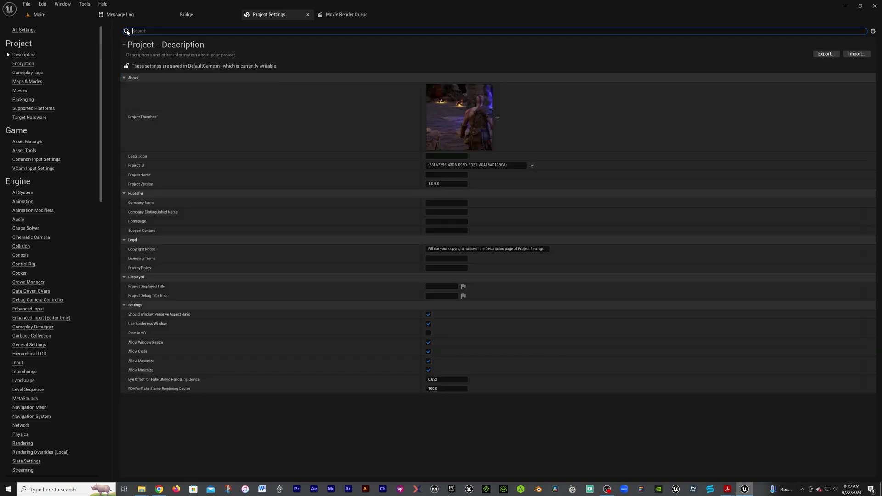
click(307, 15)
Step: Back in the level editor, select the log, the flat rock and the props at the right and top-right edges
click(62, 18)
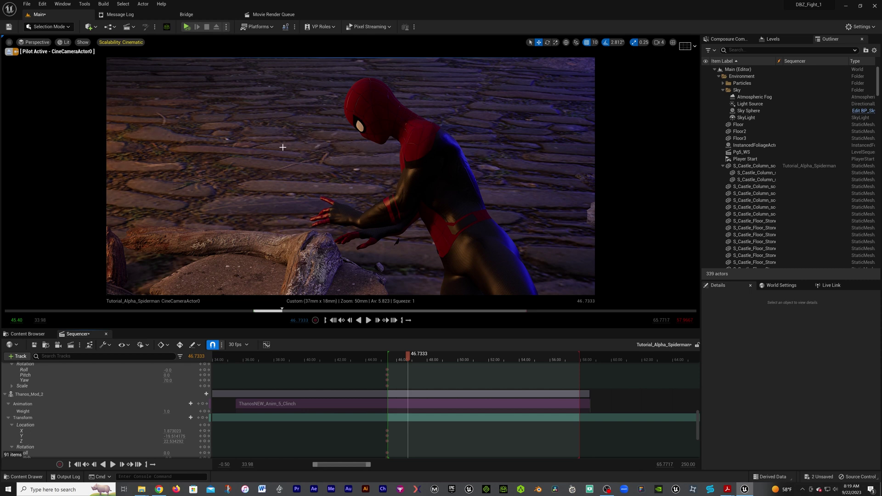
click(311, 151)
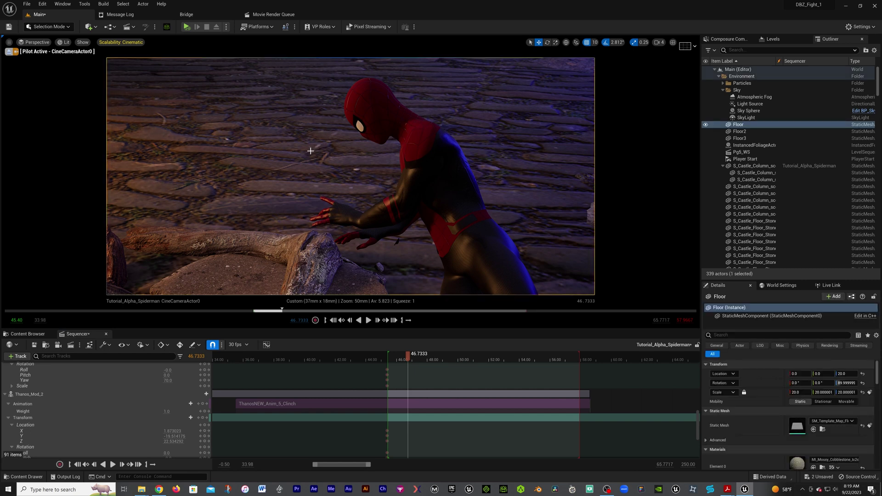
click(307, 239)
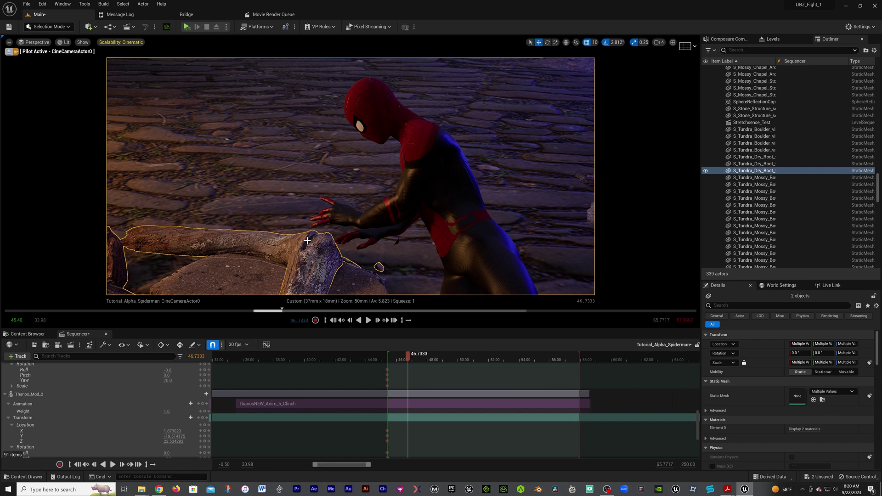
ctrl+click(246, 272)
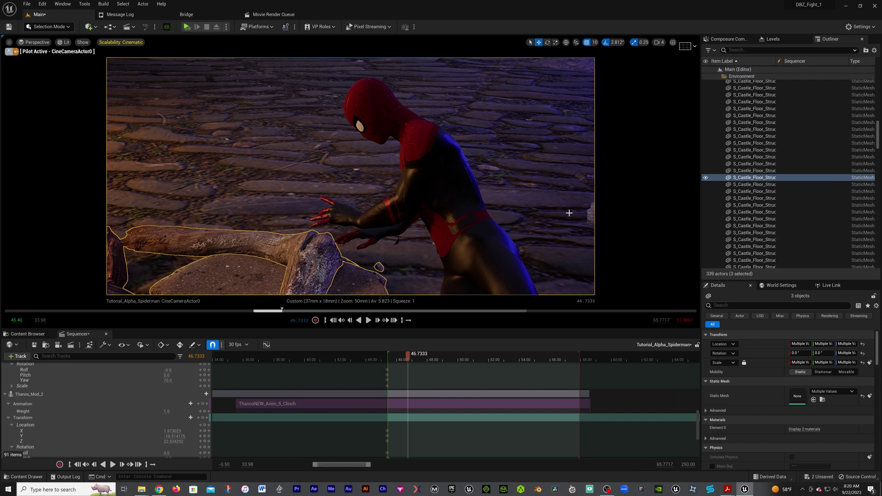
ctrl+click(591, 211)
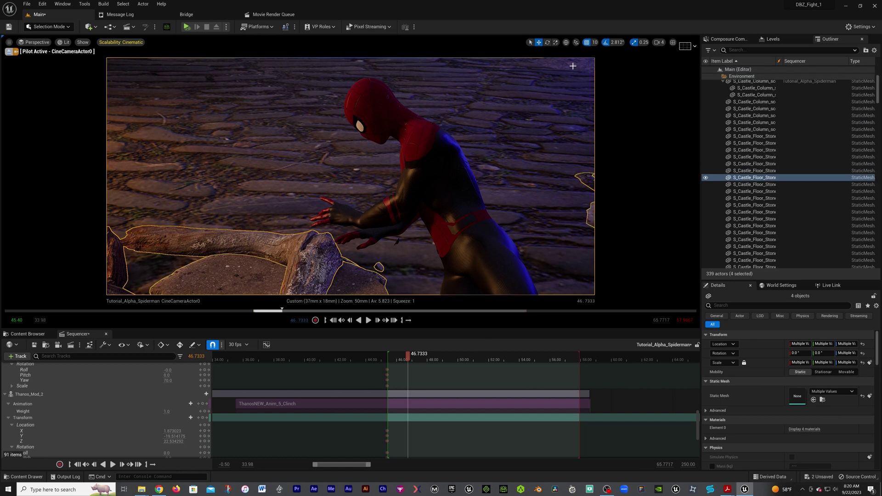
ctrl+click(573, 65)
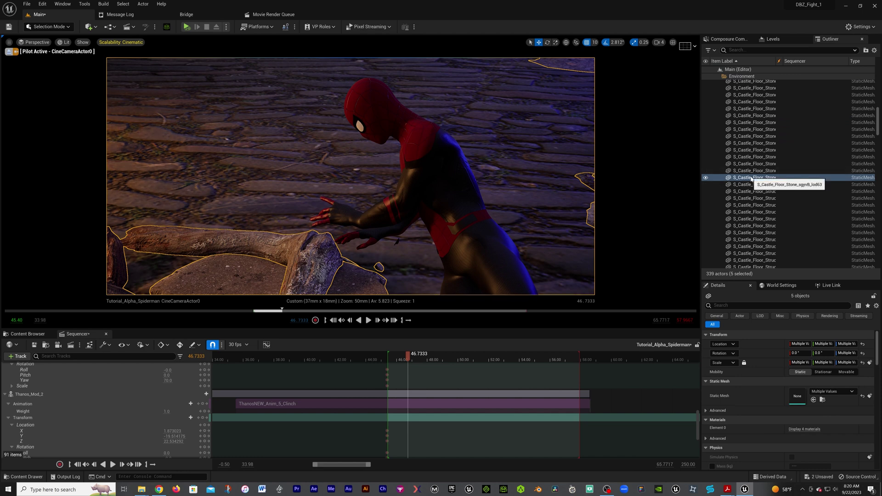
Step: Drop the five selected props into the Sequencer as tracks and bring up a prop's track-type list
drag(752, 180, 92, 387)
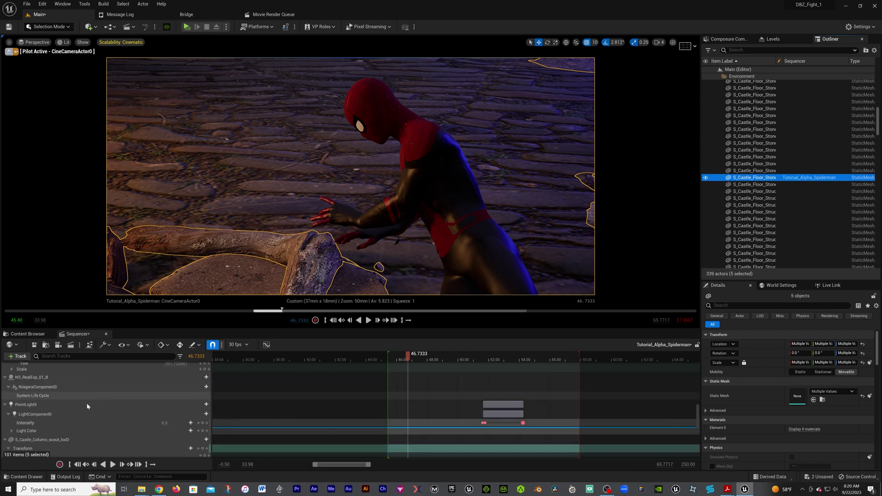
scroll(119, 420, down, 2)
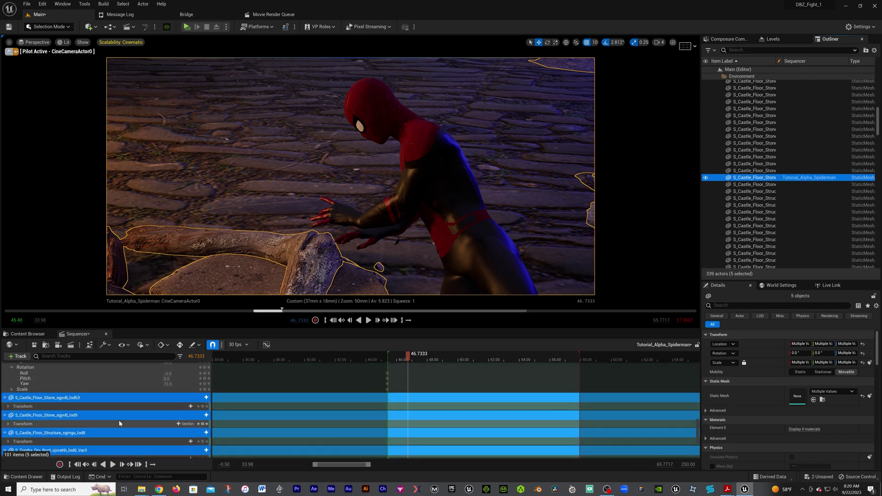
click(203, 398)
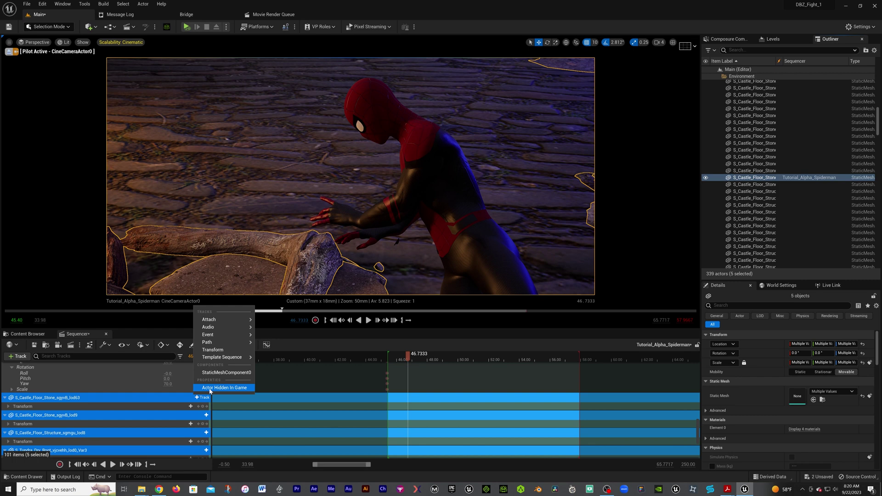
Step: Add visibility tracks to the props and key the log, rock, lod63 and lod9 stones and Floor hidden
click(225, 388)
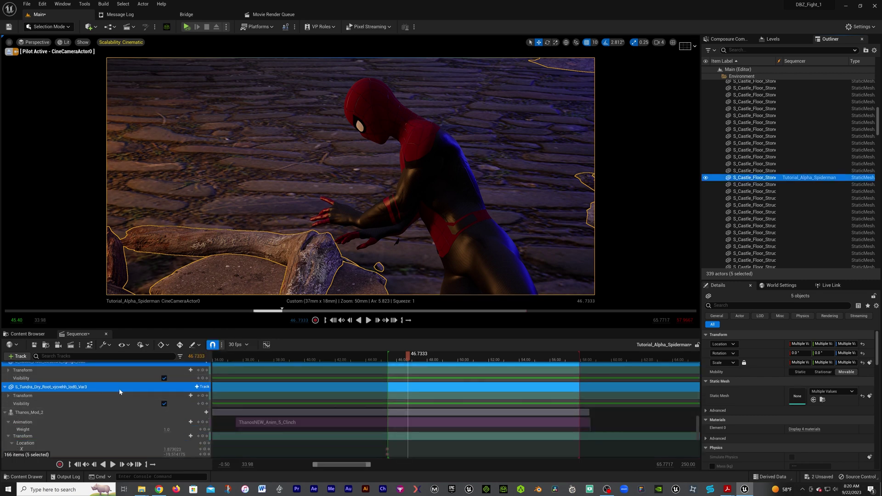
click(164, 403)
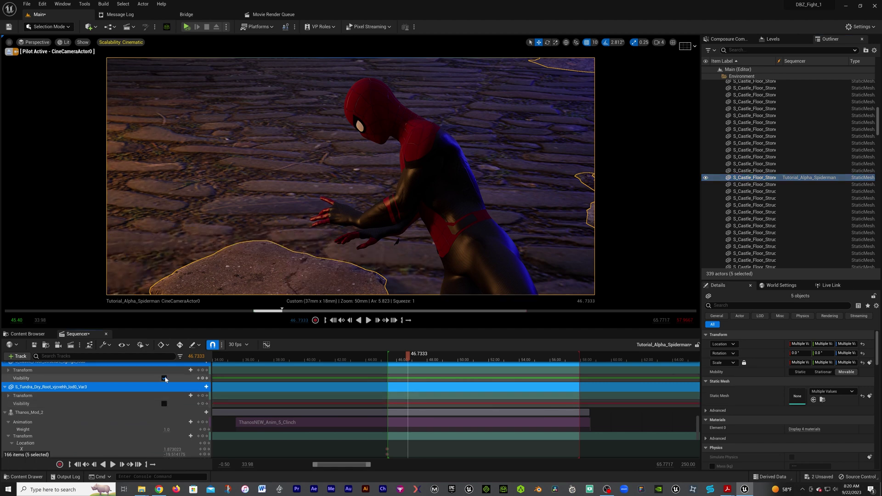
click(164, 378)
scroll(160, 394, up, 3)
click(163, 394)
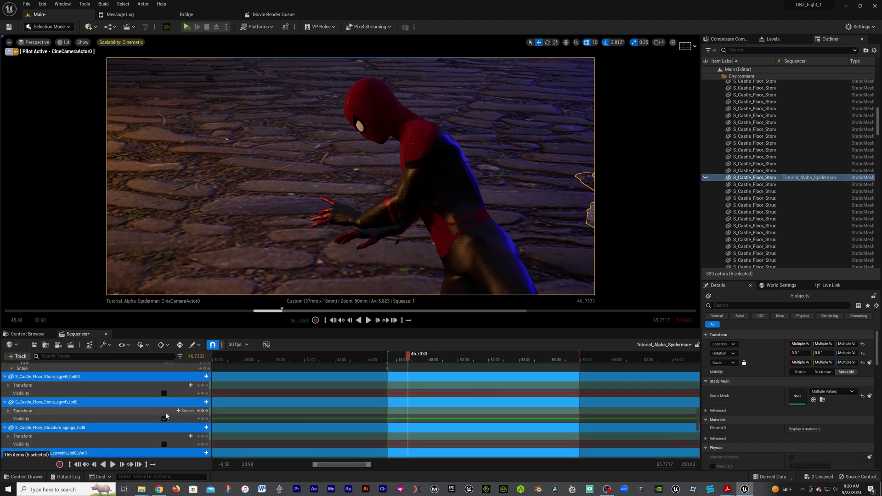
click(164, 418)
scroll(159, 417, up, 3)
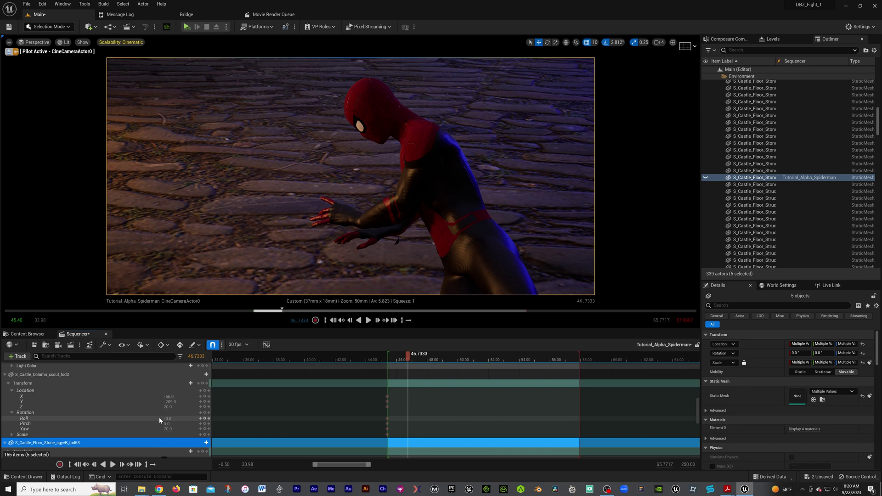
scroll(159, 417, up, 6)
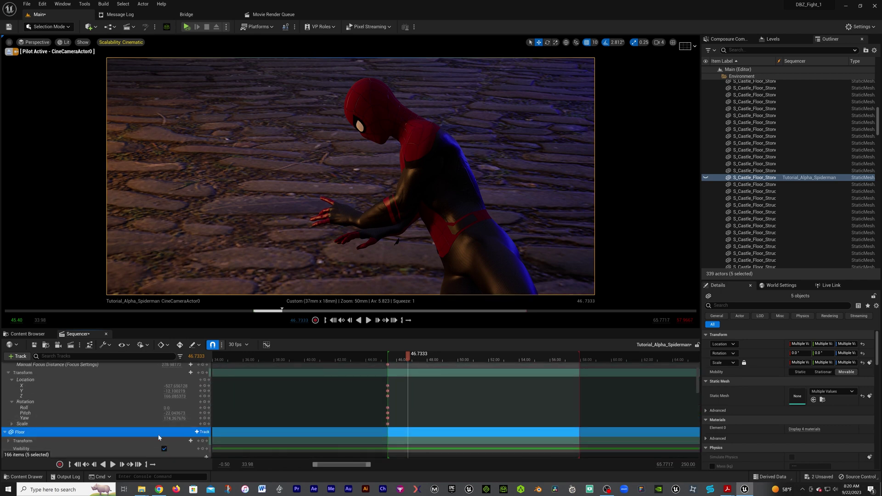
click(164, 448)
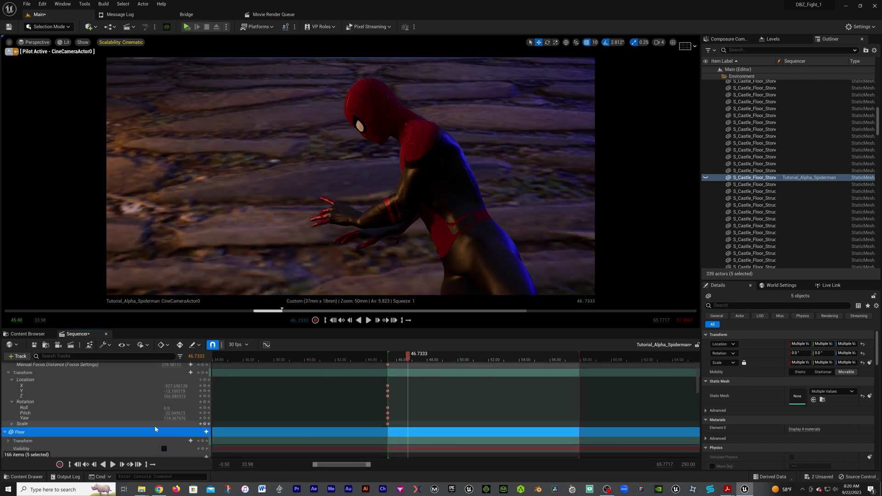
scroll(154, 425, up, 3)
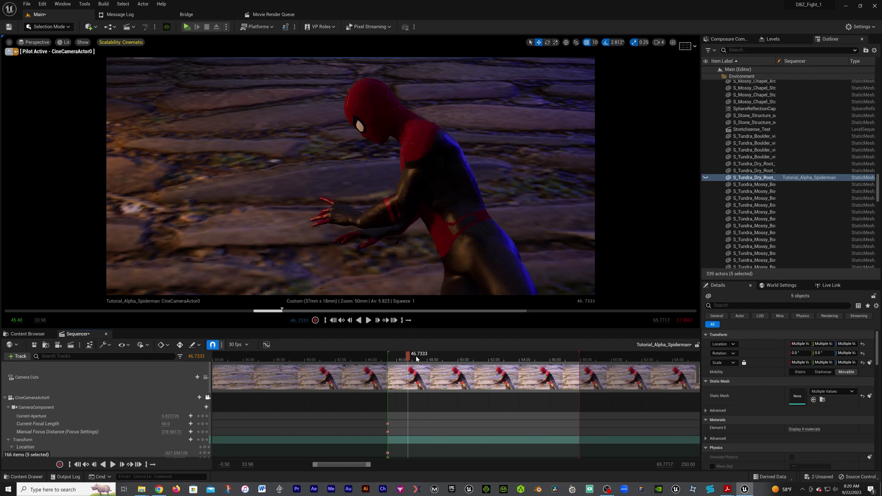
Step: Add Floor3 to the sequence with an Actor Hidden In Game visibility track keyed off
click(235, 149)
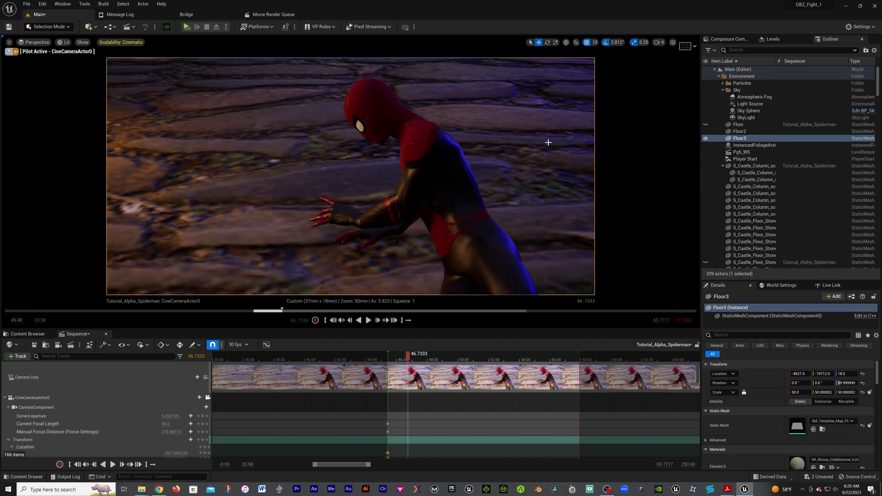
drag(739, 138, 122, 393)
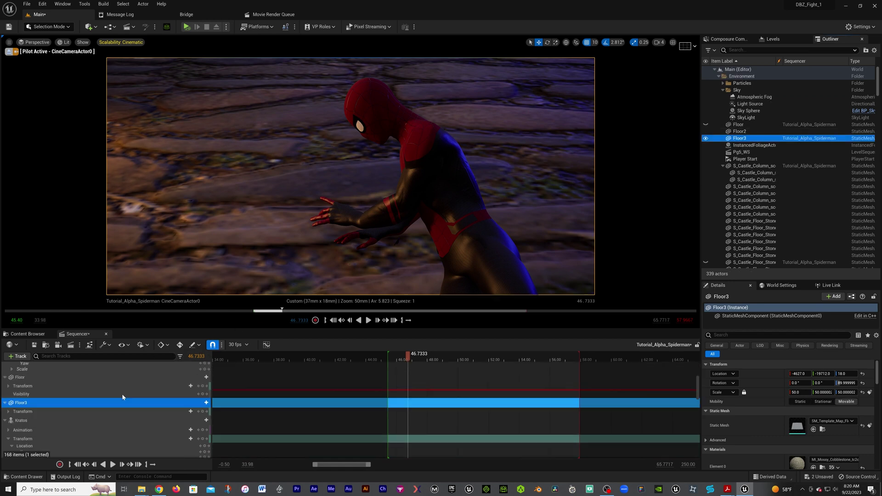
click(203, 404)
click(212, 393)
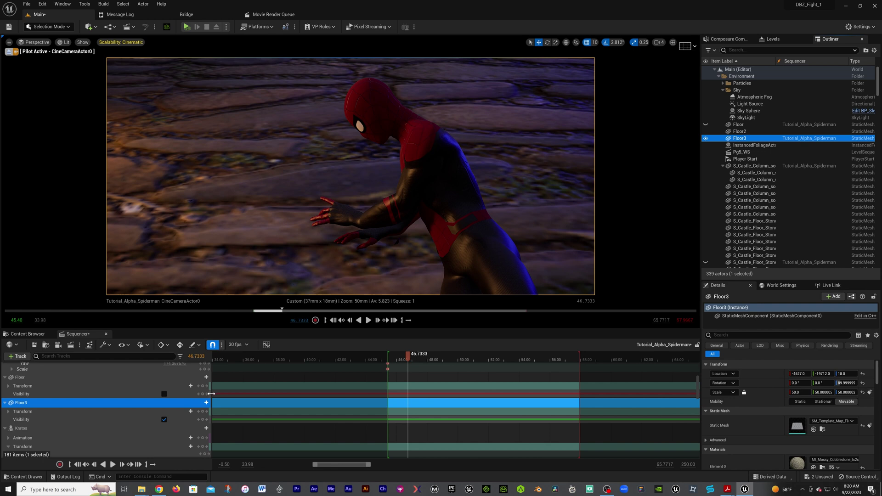
click(164, 420)
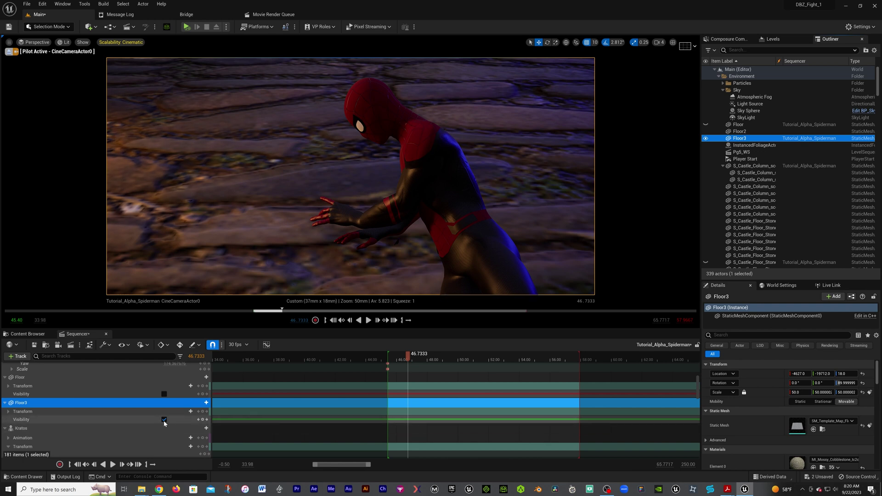
click(164, 422)
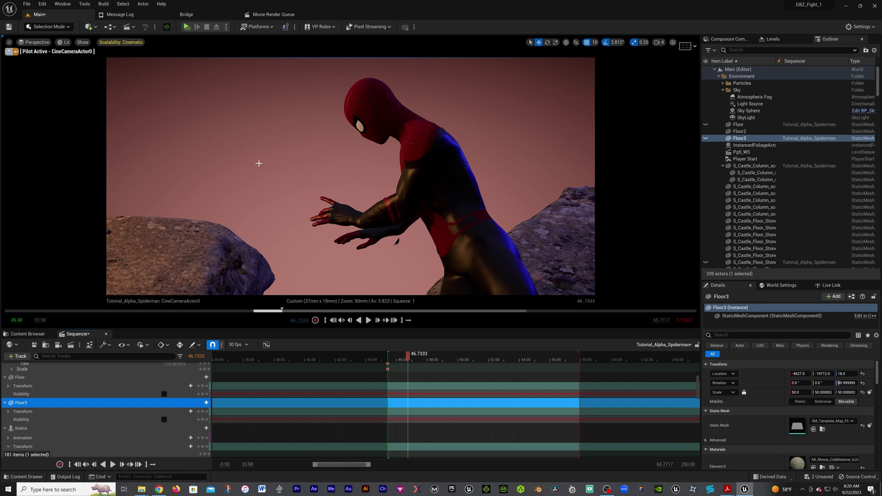
Step: Add the left rock, the right rock and the Sky Sphere to the sequence
click(204, 250)
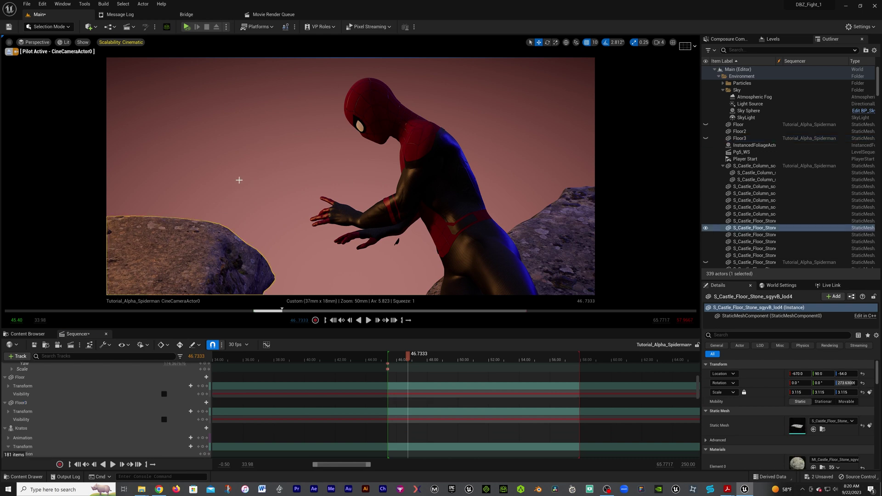
ctrl+click(266, 161)
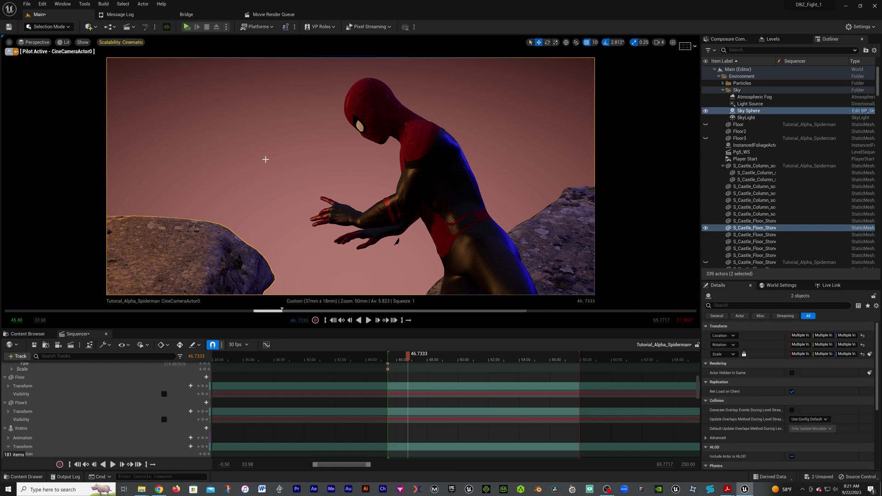
ctrl+click(545, 225)
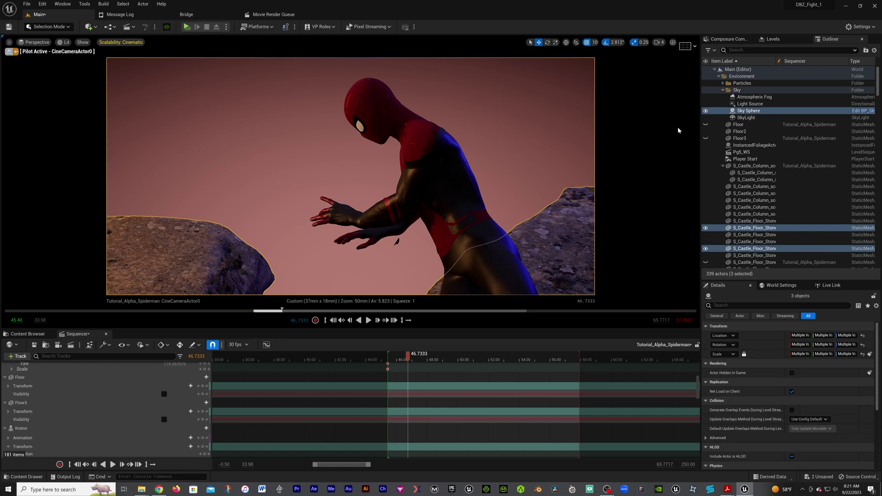
drag(753, 228, 142, 383)
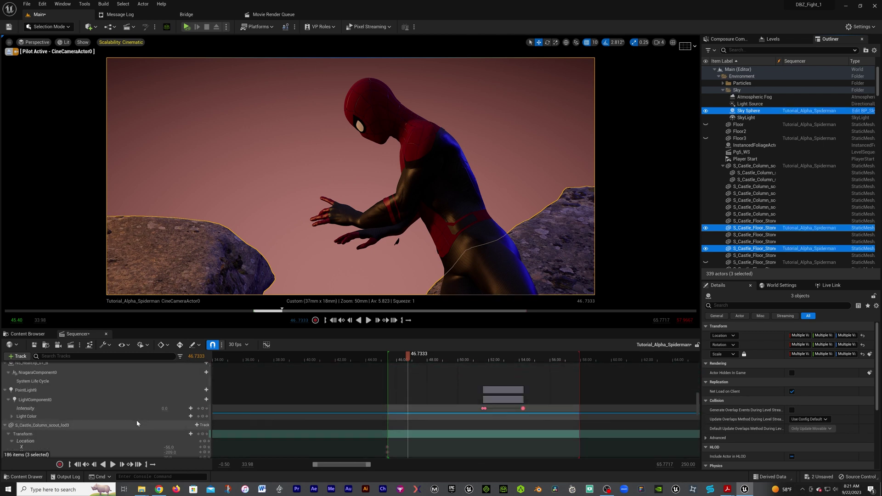
Step: Give the rocks visibility tracks and key both the left and right rock hidden
scroll(139, 417, down, 1)
scroll(139, 417, up, 2)
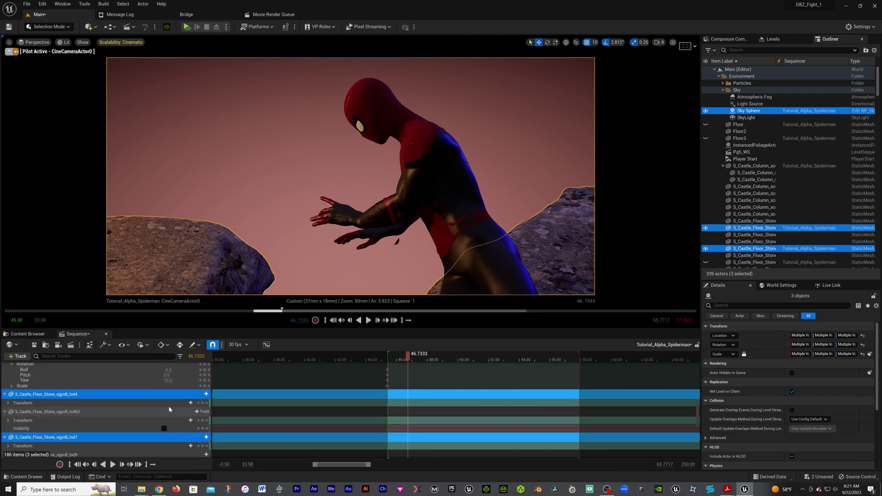
click(201, 394)
click(206, 385)
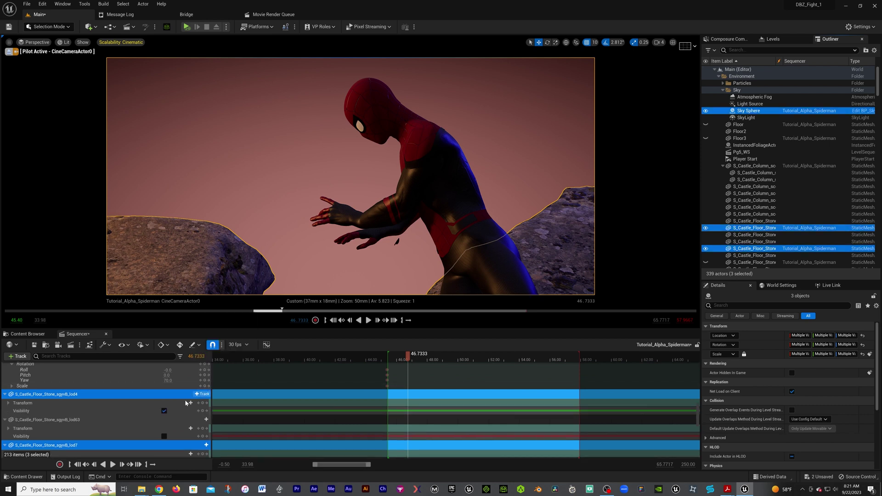
click(164, 411)
scroll(164, 412, down, 3)
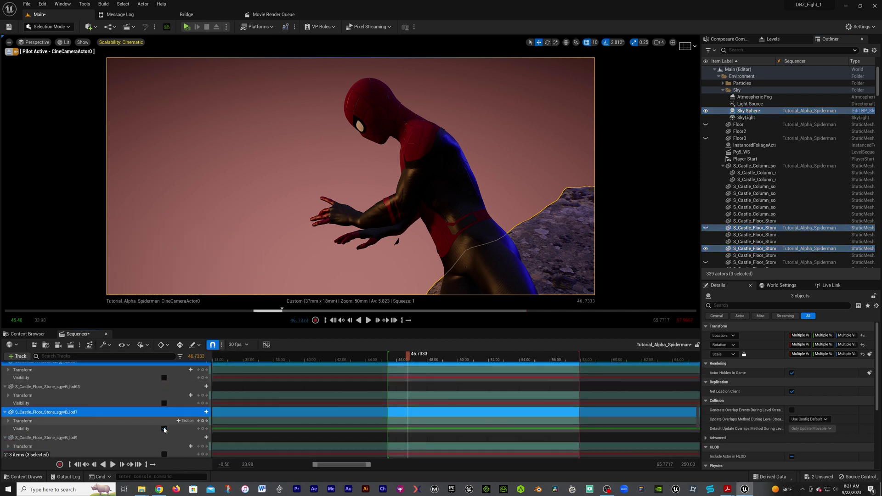
click(164, 426)
scroll(147, 422, down, 1)
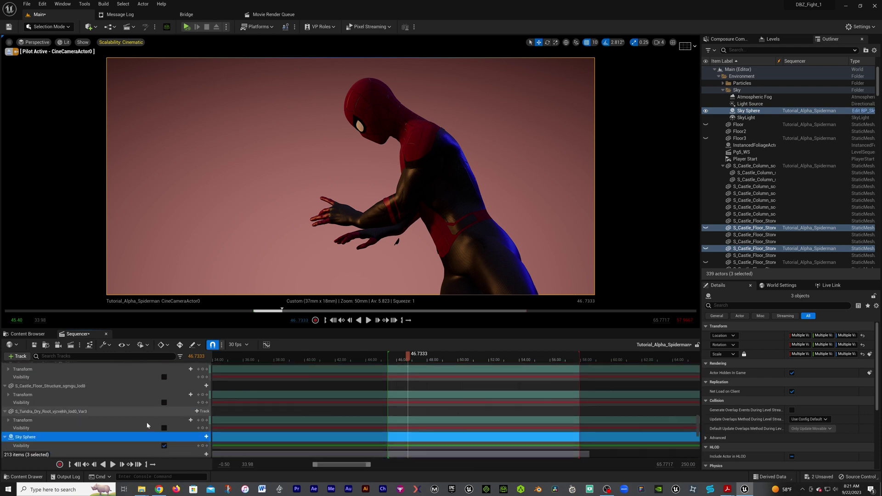
Step: Hide the Sky Sphere for a black background, preview a later frame, and send the sequence to Movie Render Queue
click(164, 446)
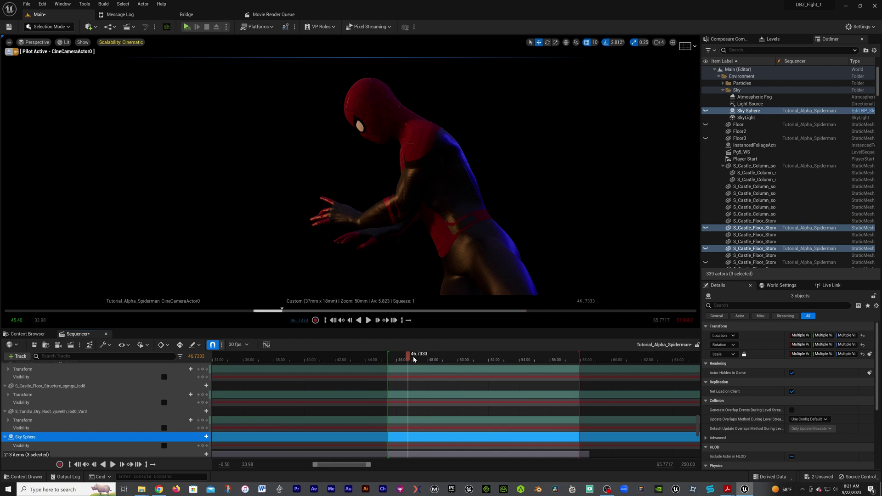
mouse_move(411, 357)
mouse_down()
mouse_move(483, 363)
mouse_move(420, 361)
mouse_up()
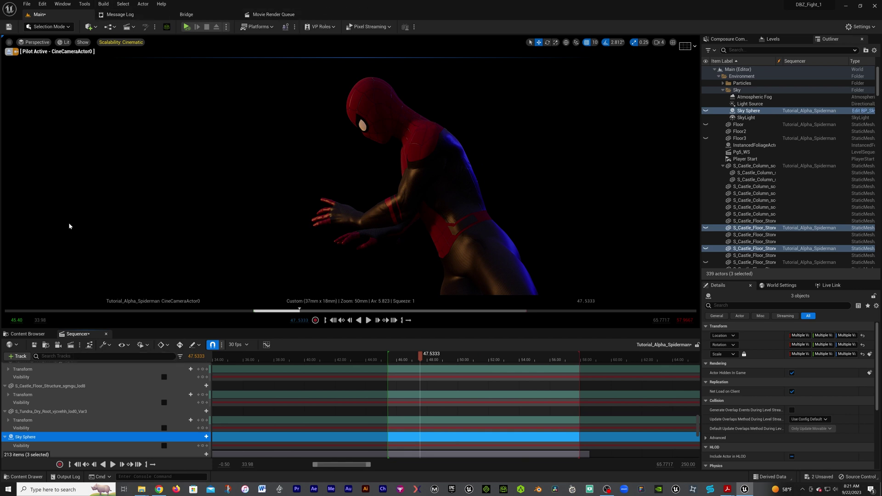
click(70, 345)
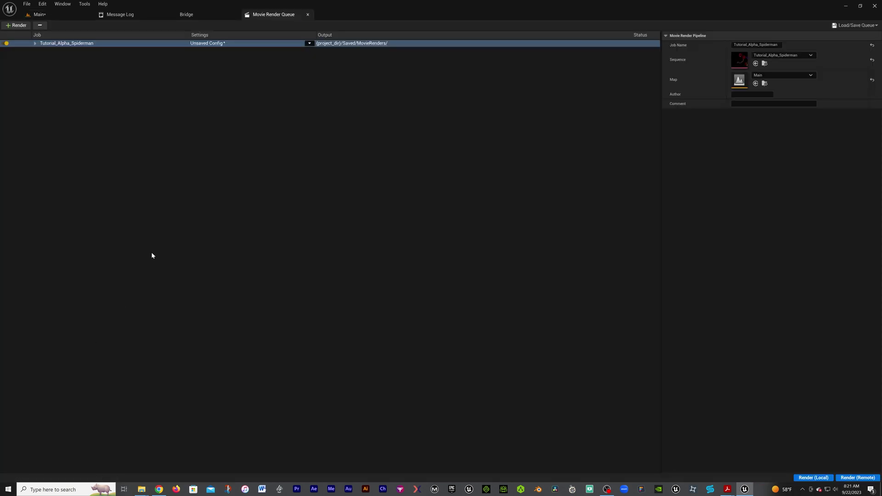
Step: In the job's config, replace the .jpg Sequence output with .png Sequence [8bit] and review Deferred Rendering
click(215, 45)
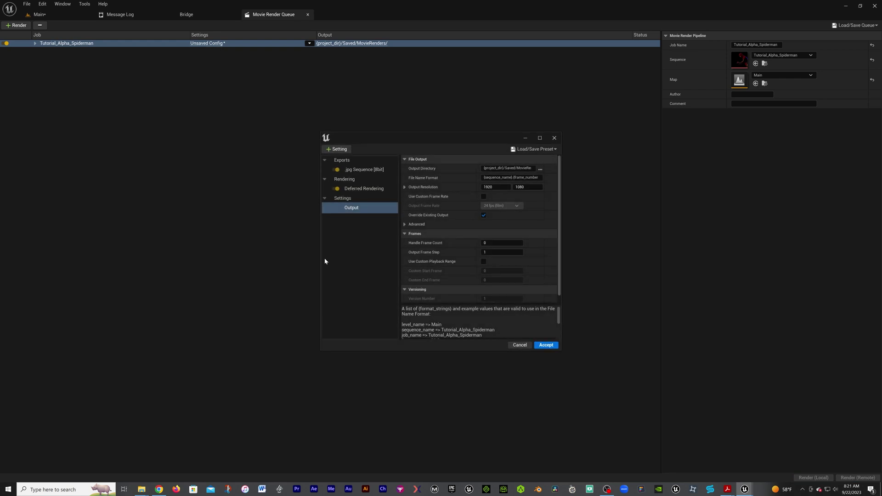
click(358, 170)
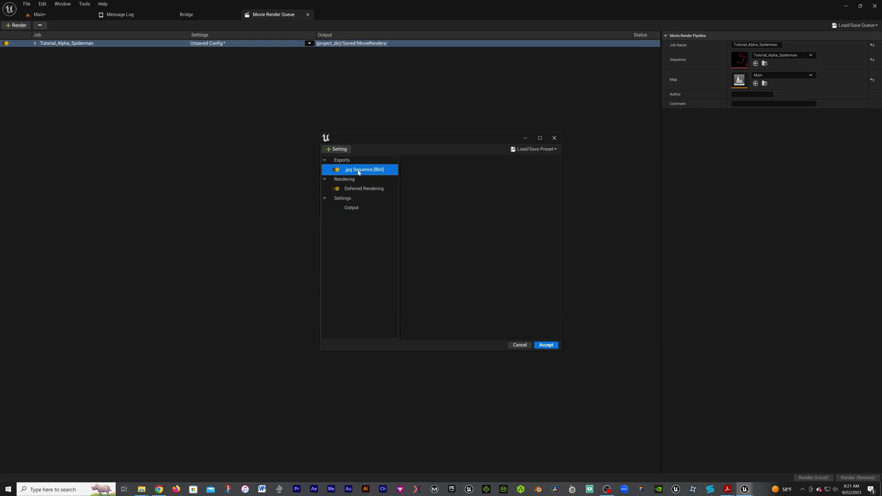
key(Delete)
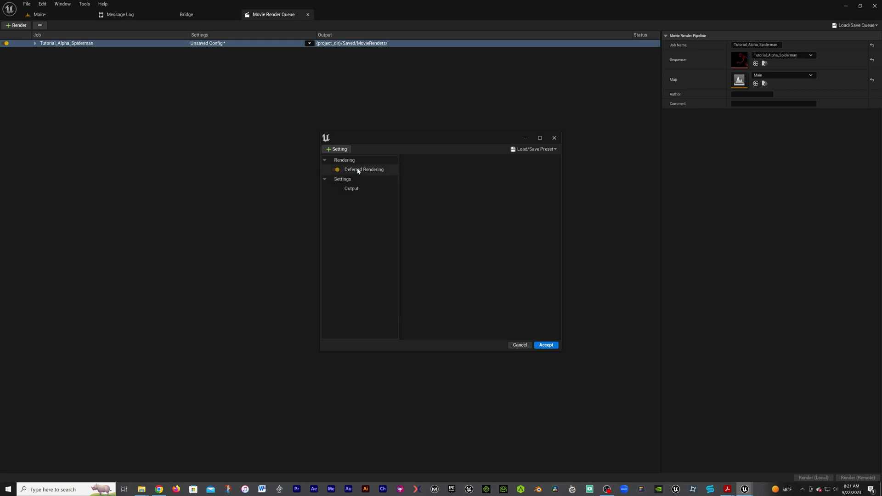
click(337, 149)
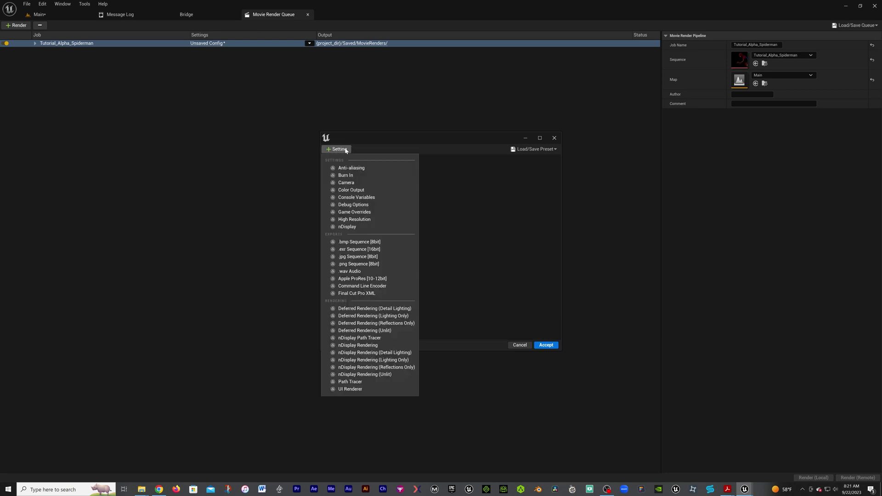
click(346, 265)
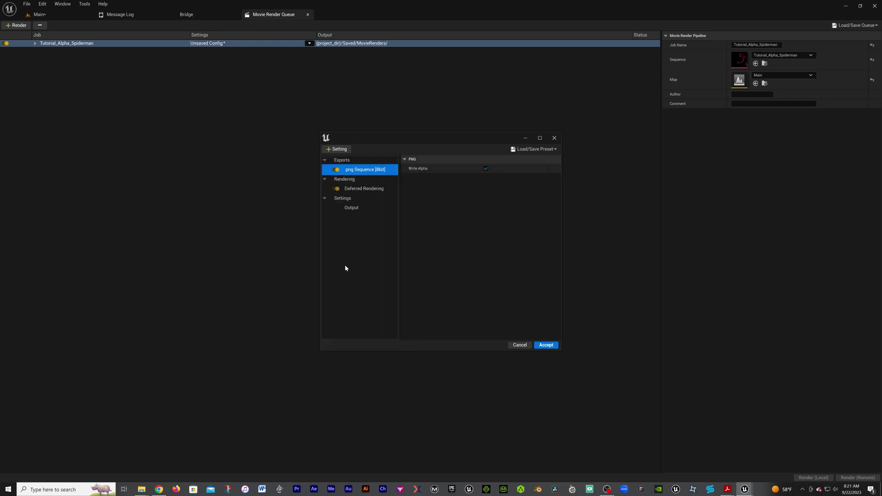
click(372, 191)
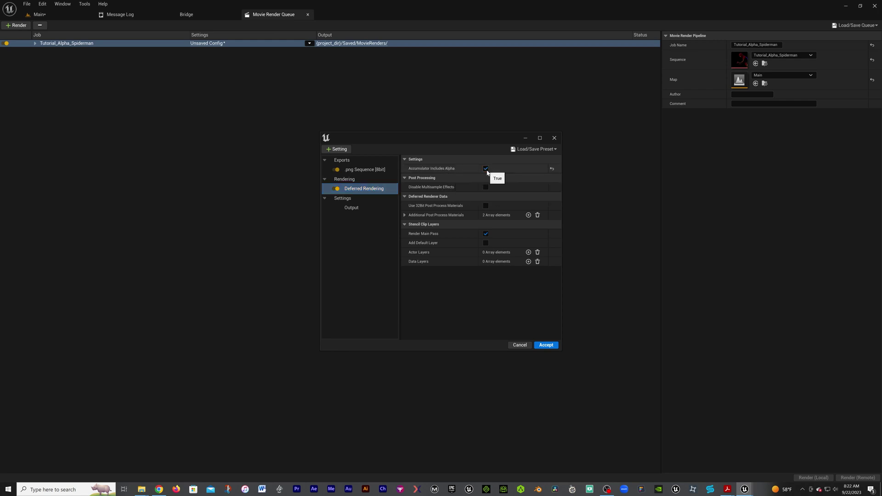
Step: Set Output Directory to A:/Video_Ideas/dbz/Output/Updated/Alpha_Stabbed/Test and accept the job settings
click(356, 208)
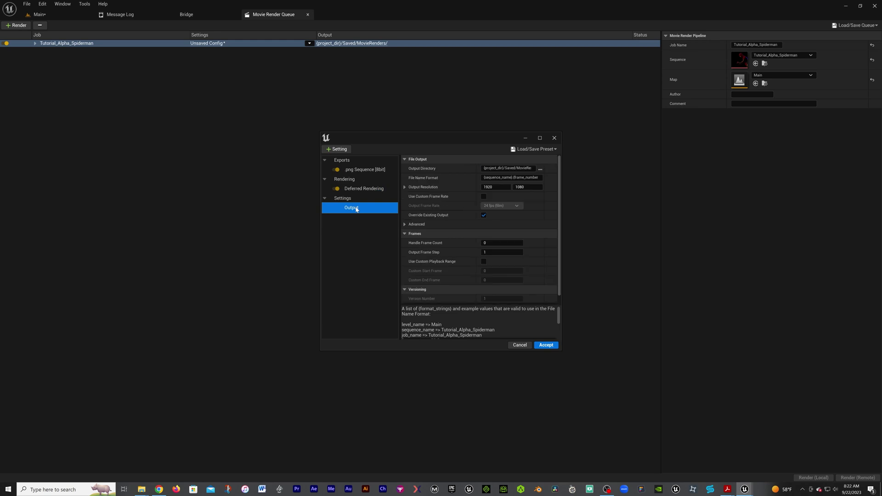
click(540, 169)
double_click(514, 195)
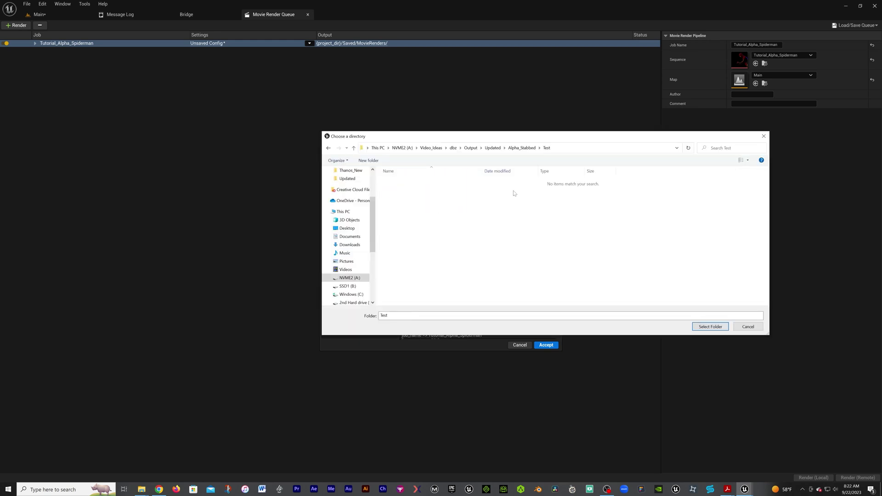
click(708, 327)
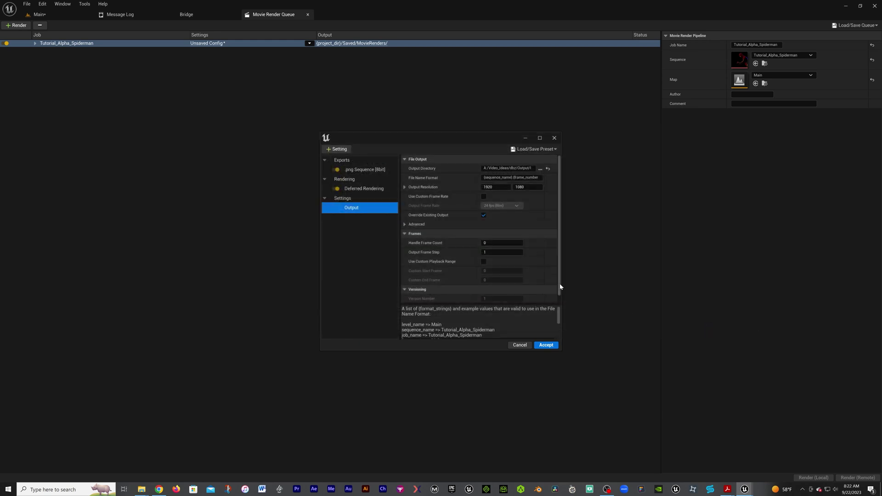
click(542, 345)
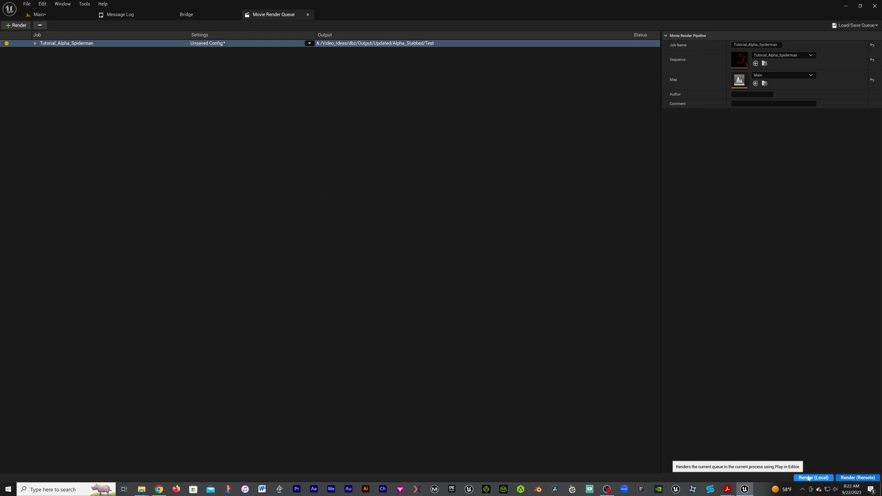